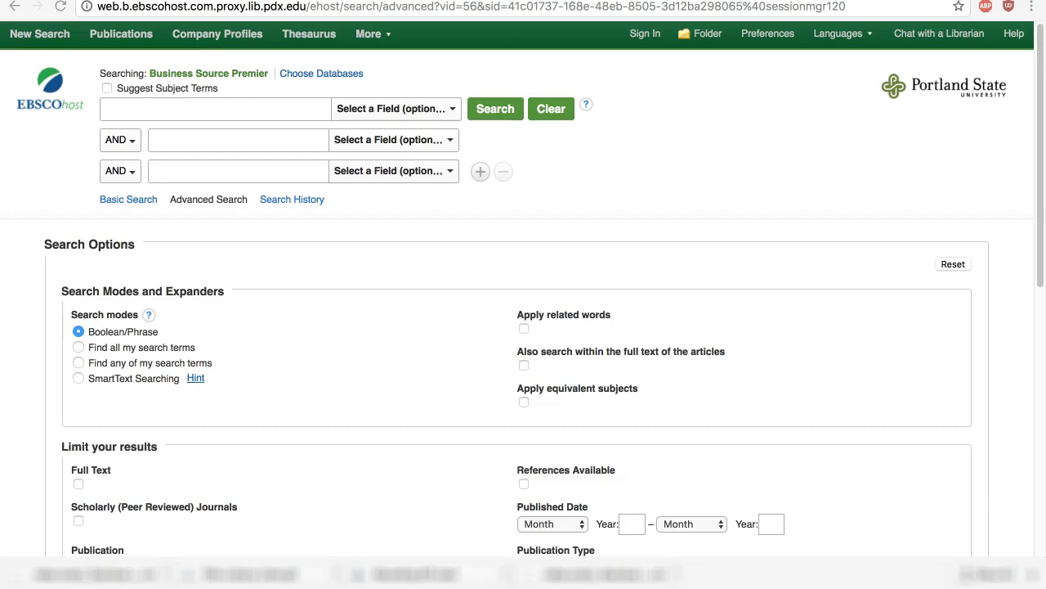
Step: Enter bottled water, industry profile and united states as AND-joined terms, then show the third row's field list
{"action": "left_click", "coordinate": [179, 106]}
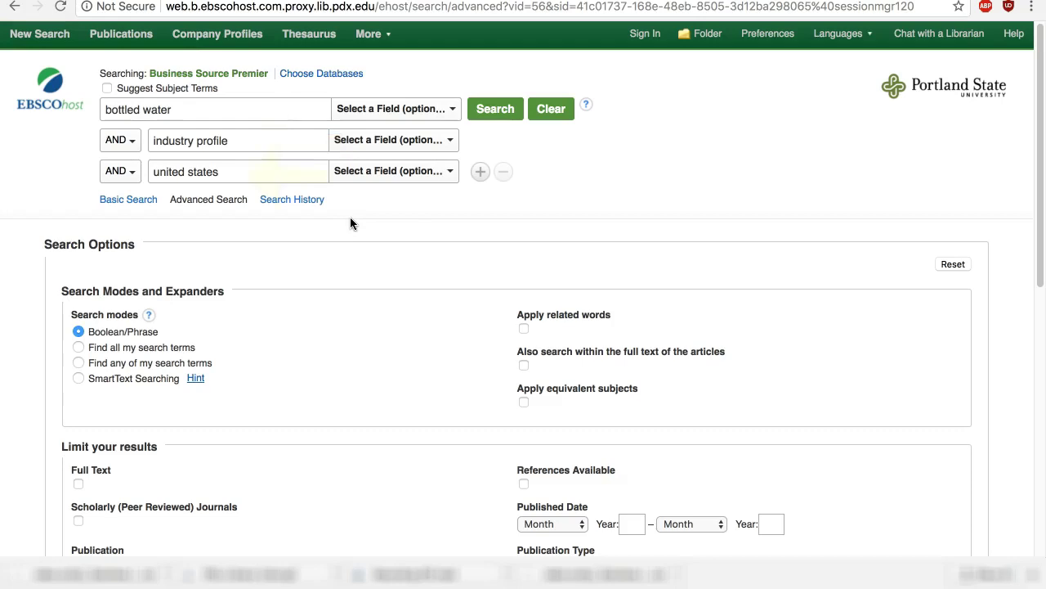
{"action": "left_click", "coordinate": [403, 175]}
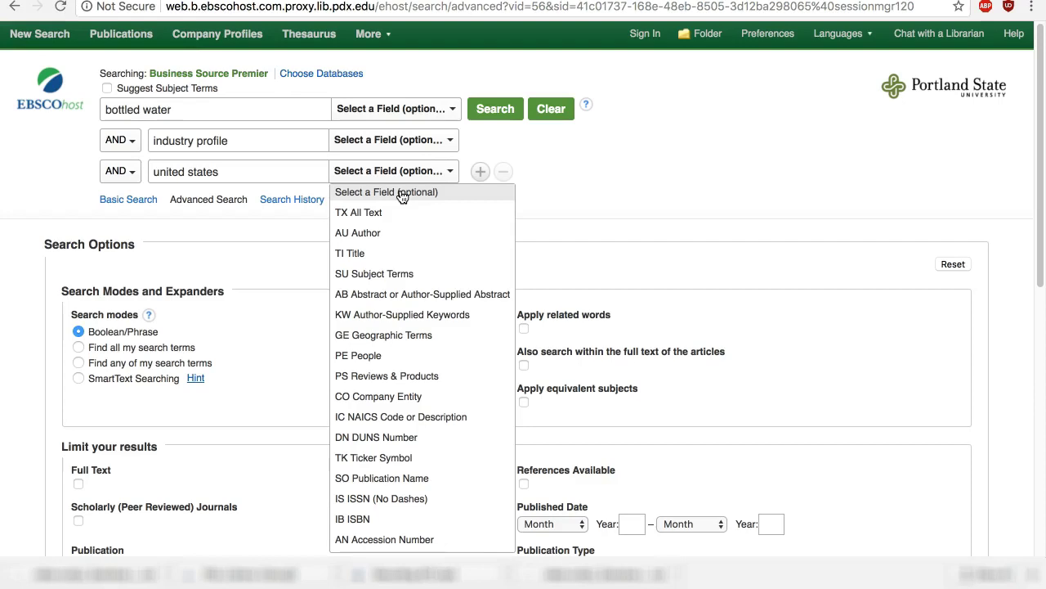
Step: Restrict united states to TI Title, run the search, and browse the 101 results
{"action": "left_click", "coordinate": [394, 253]}
{"action": "left_click", "coordinate": [495, 109]}
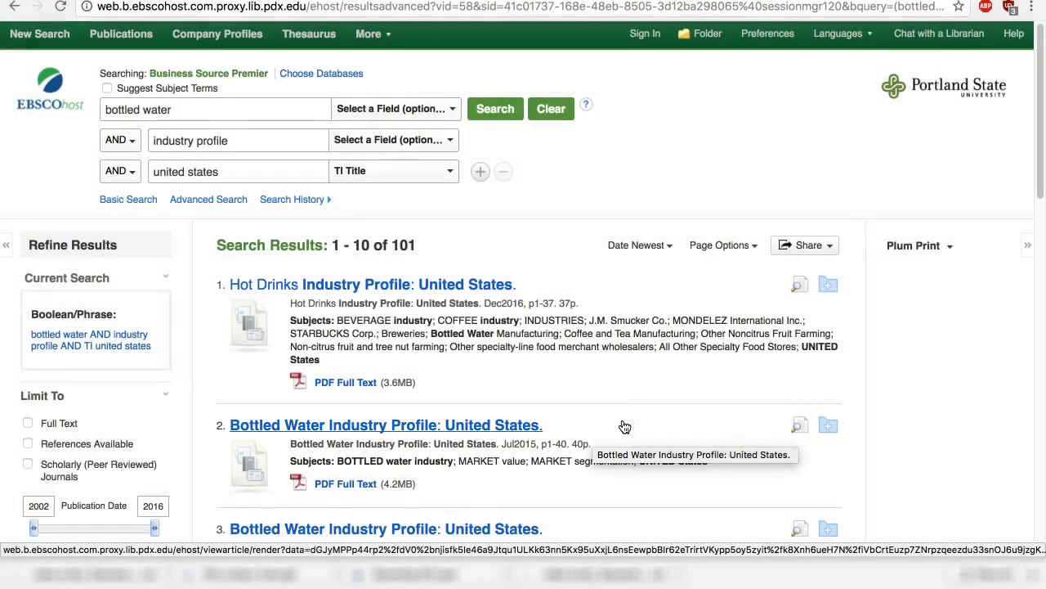
{"action": "scroll", "coordinate": [623, 421], "scroll_direction": "down", "scroll_amount": 2}
{"action": "scroll", "coordinate": [622, 413], "scroll_direction": "down", "scroll_amount": 1}
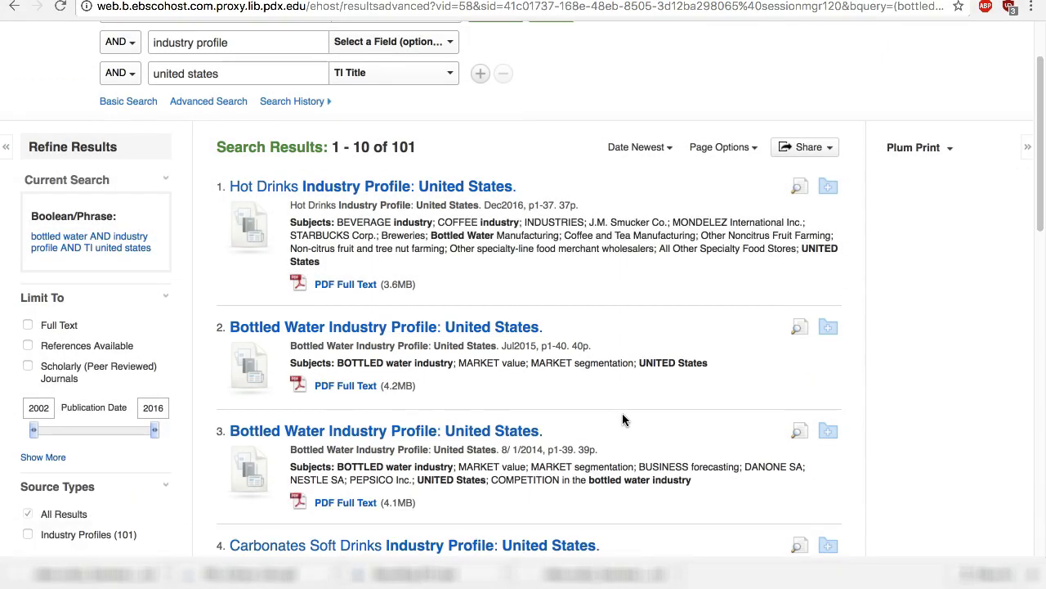
{"action": "scroll", "coordinate": [623, 413], "scroll_direction": "down", "scroll_amount": 1}
{"action": "scroll", "coordinate": [622, 419], "scroll_direction": "down", "scroll_amount": 1}
{"action": "scroll", "coordinate": [622, 418], "scroll_direction": "down", "scroll_amount": 2}
{"action": "scroll", "coordinate": [622, 419], "scroll_direction": "down", "scroll_amount": 1}
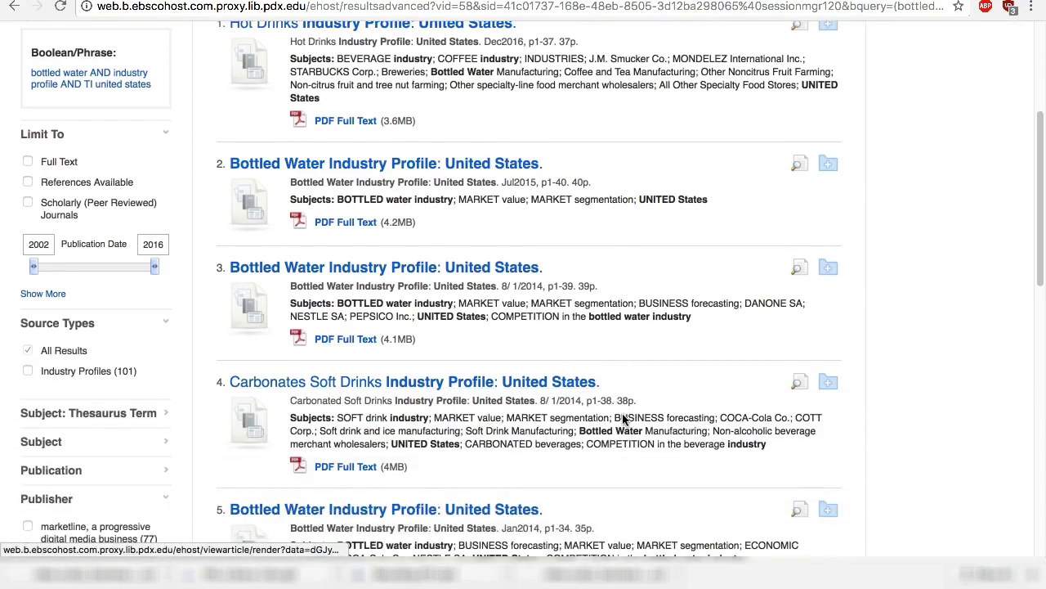
{"action": "scroll", "coordinate": [622, 418], "scroll_direction": "down", "scroll_amount": 1}
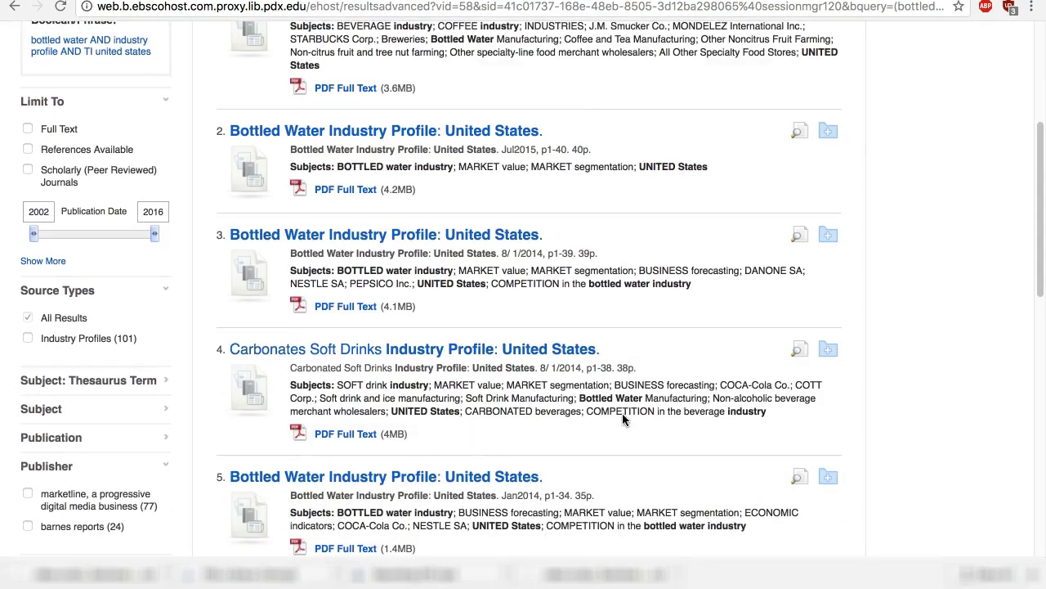
{"action": "scroll", "coordinate": [622, 413], "scroll_direction": "up", "scroll_amount": 9}
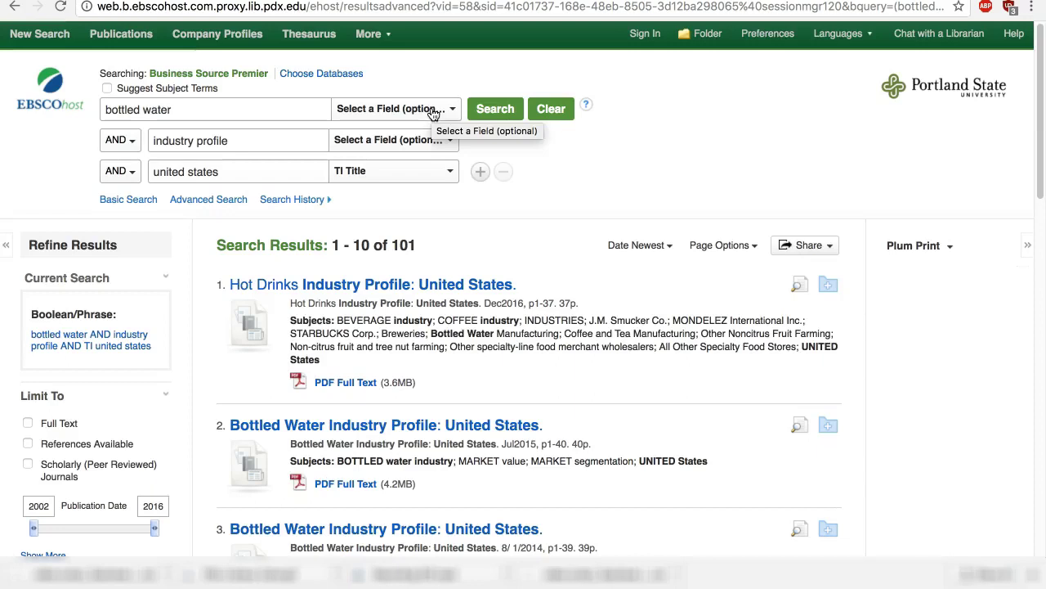
Step: Search bottled water in TX All Text instead, returning 185 results
{"action": "left_click", "coordinate": [434, 114]}
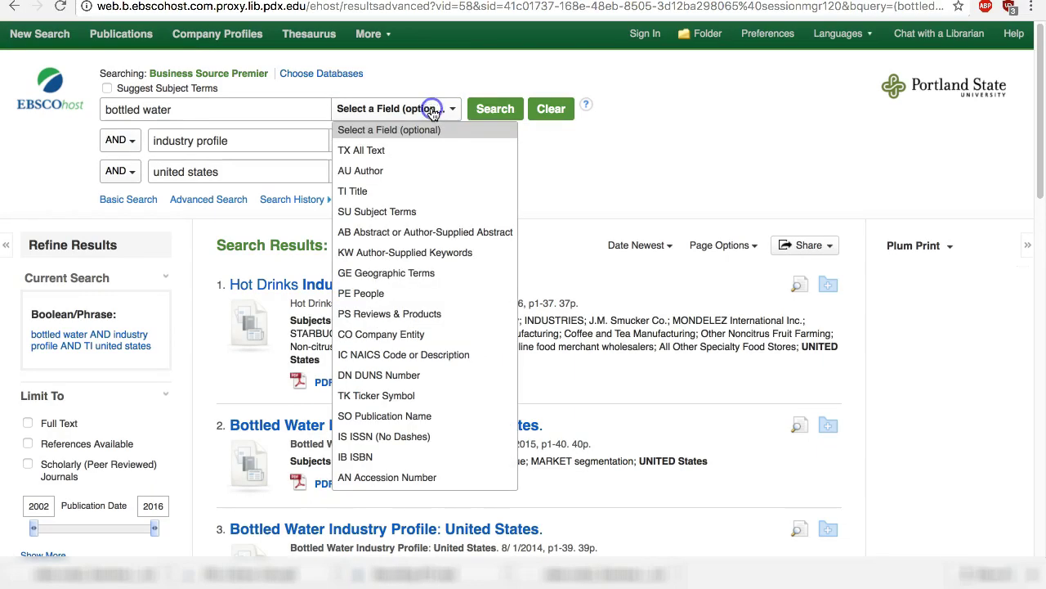
{"action": "left_click", "coordinate": [425, 153]}
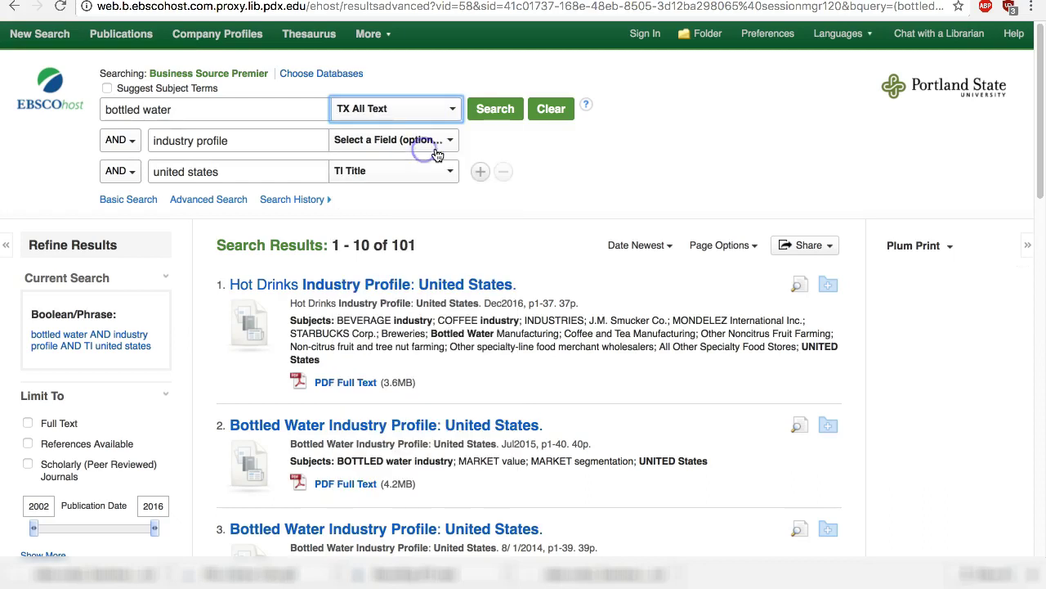
{"action": "left_click", "coordinate": [500, 110]}
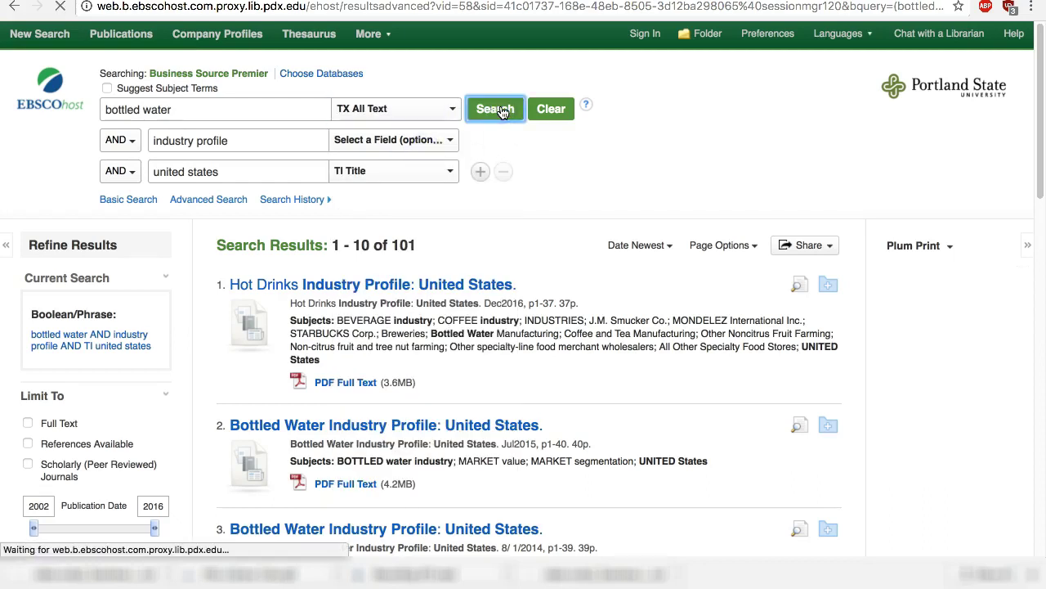
{"action": "scroll", "coordinate": [669, 461], "scroll_direction": "down", "scroll_amount": 2}
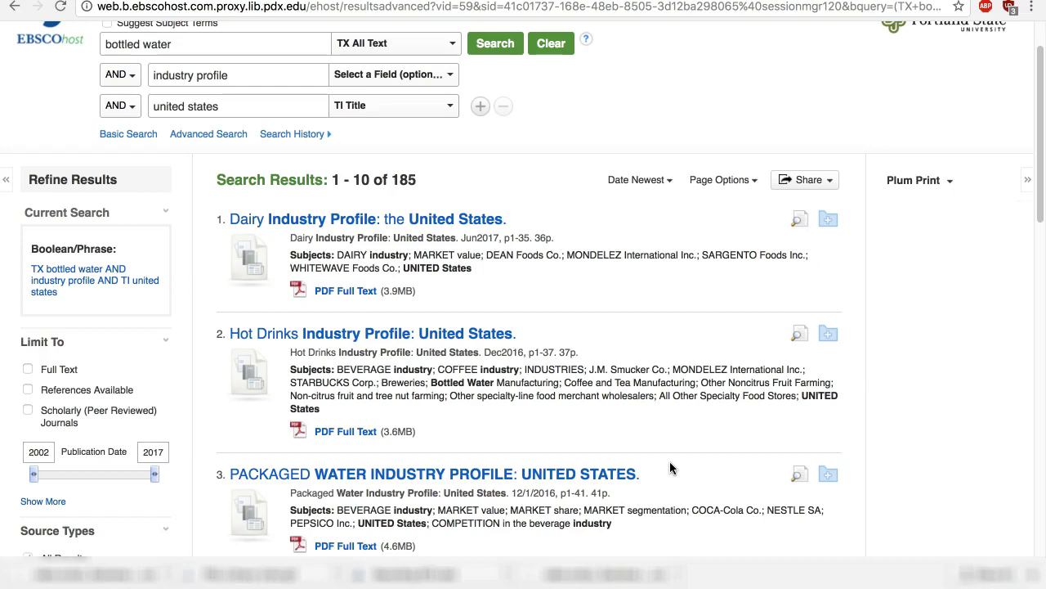
{"action": "left_click", "coordinate": [530, 477]}
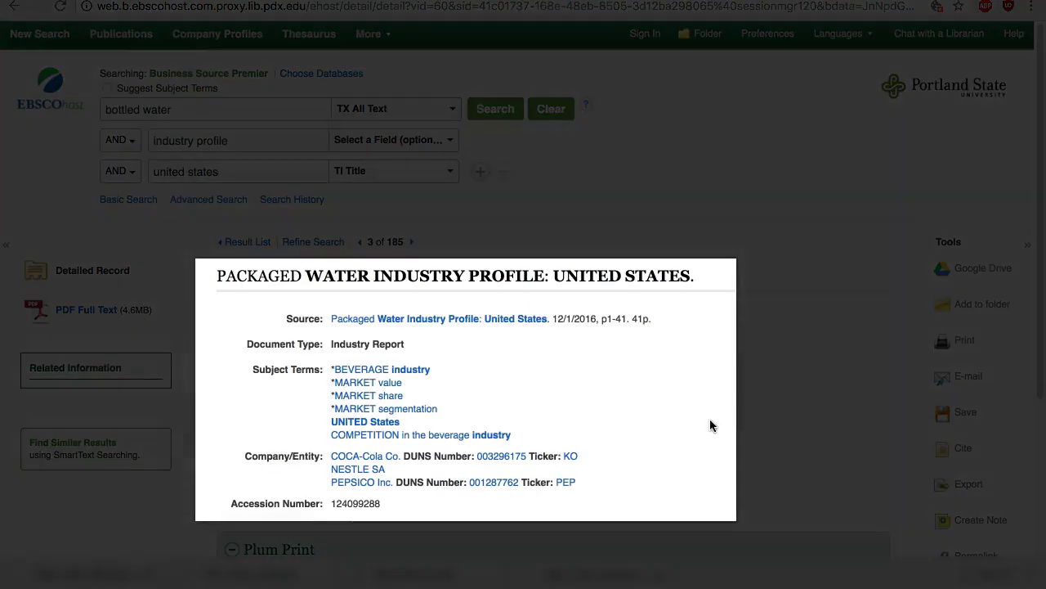
{"action": "left_click", "coordinate": [711, 423]}
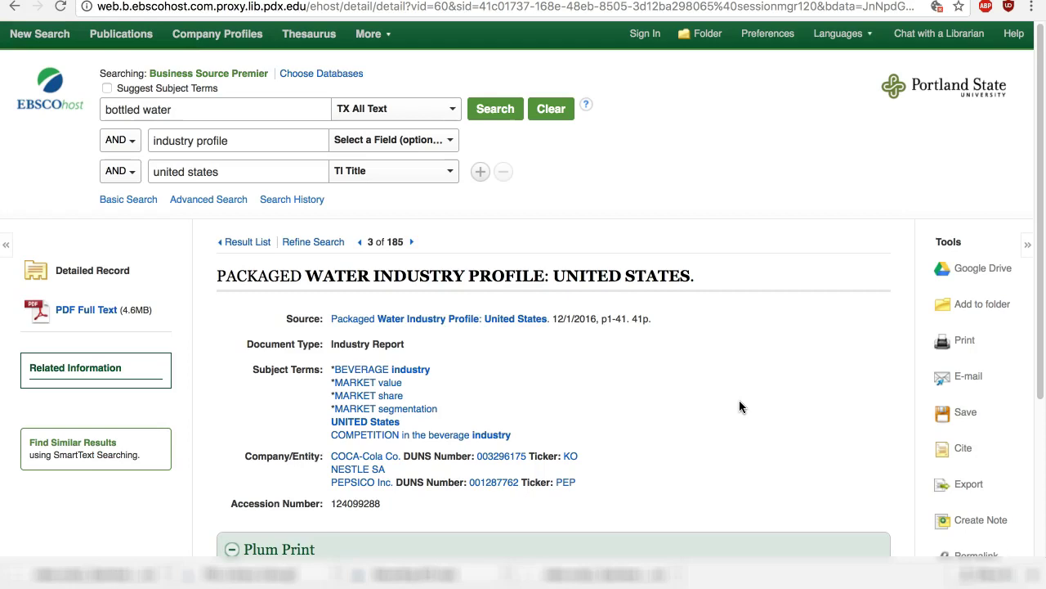
{"action": "key", "text": "alt+Left"}
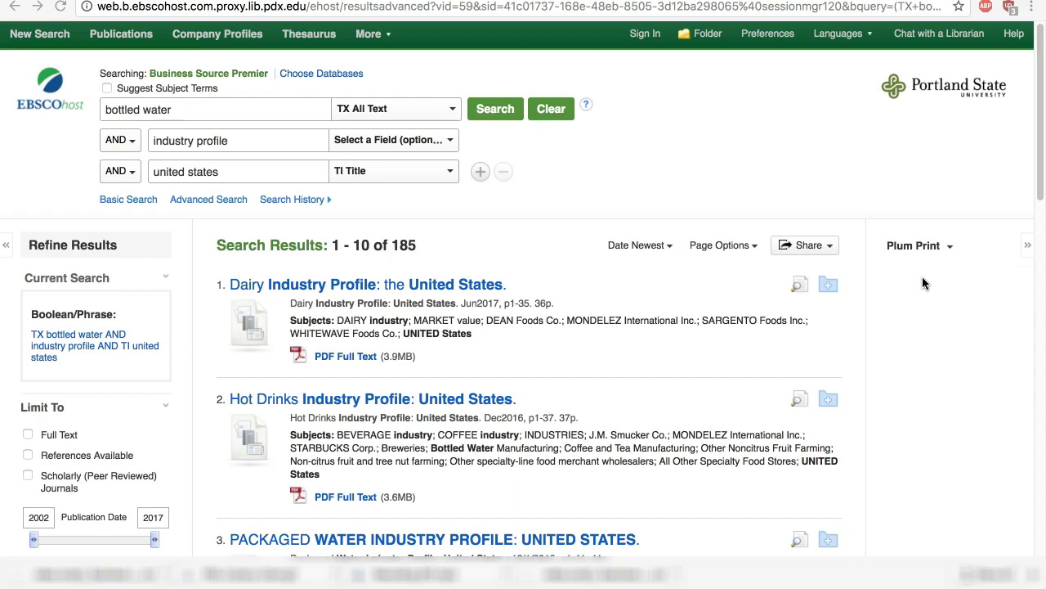
Step: Search with coca-cola as the all-text term, returning 113 results
{"action": "scroll", "coordinate": [641, 345], "scroll_direction": "down", "scroll_amount": 2}
{"action": "type", "text": "coca-cola"}
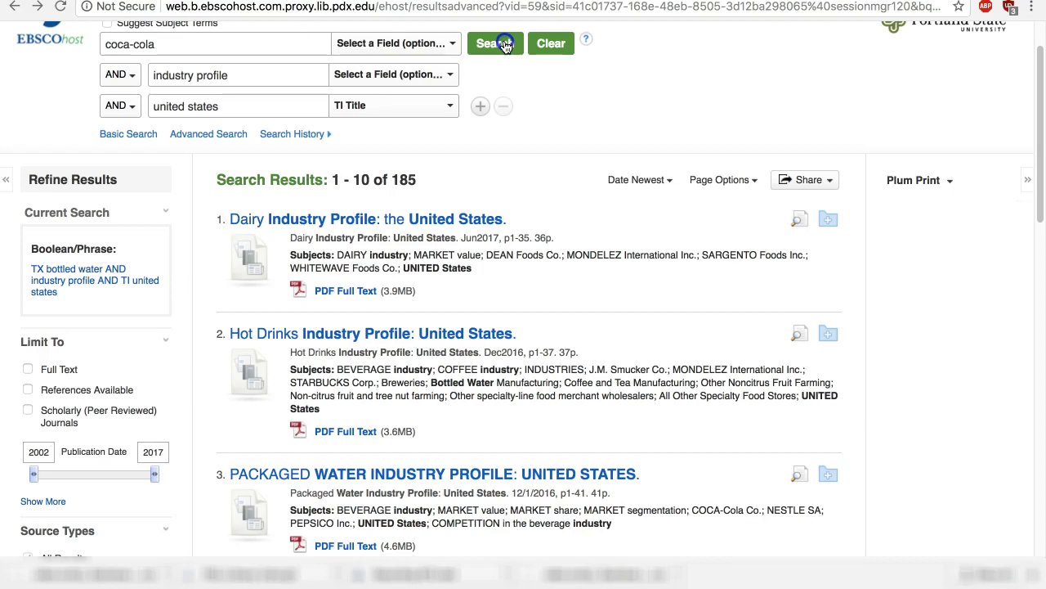
{"action": "left_click", "coordinate": [506, 46]}
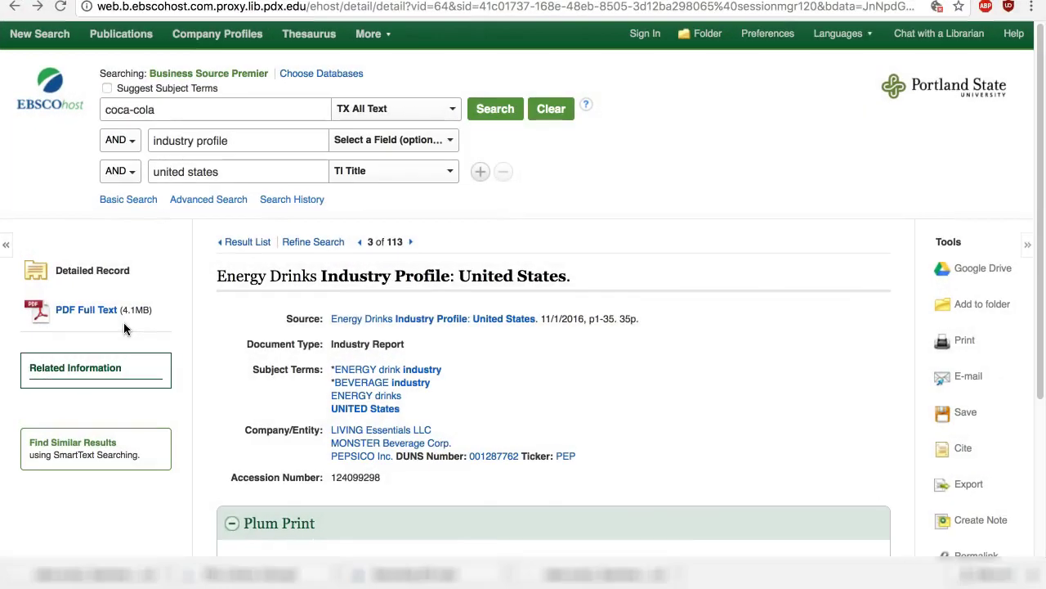
Step: Open the PDF full text of the Energy Drinks Industry Profile: United States record
{"action": "left_click", "coordinate": [105, 312]}
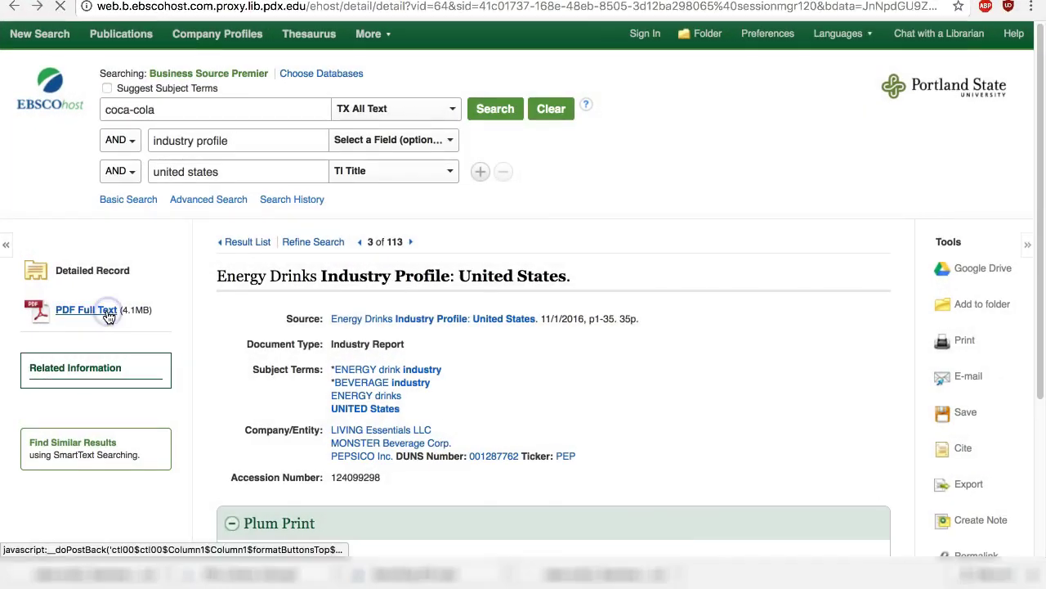